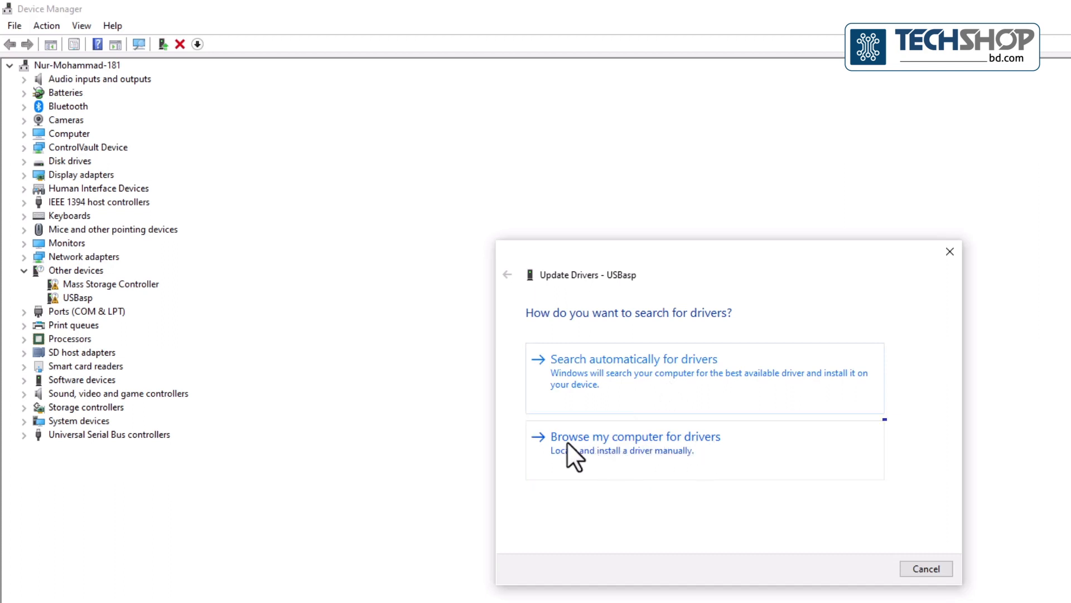
Step: Try to install the USBasp driver from the local libusb_1.2.4.0 folder, including subfolders, and close the update wizard
click(679, 444)
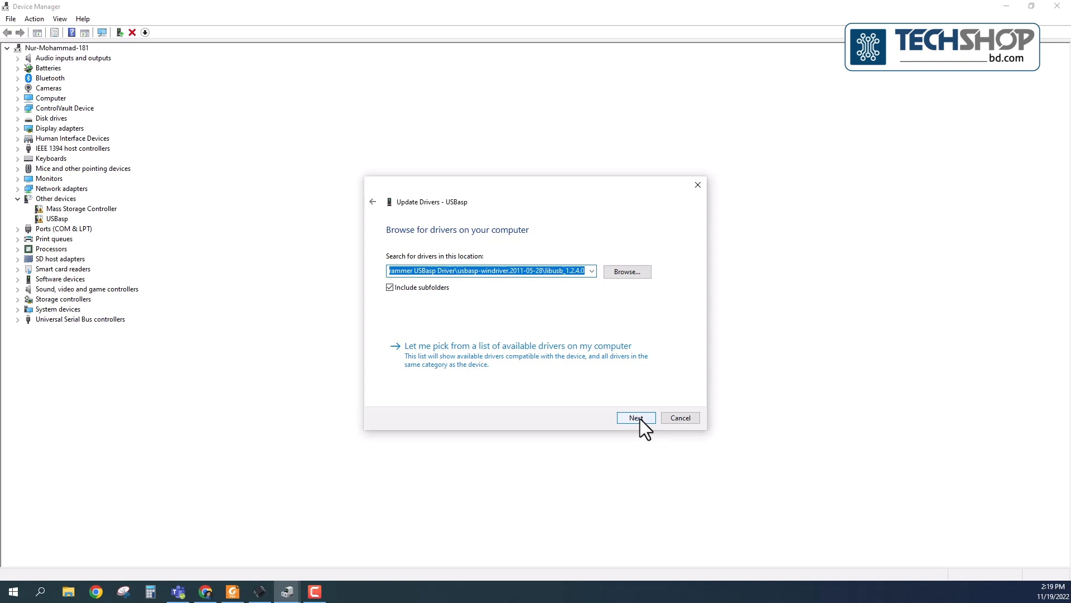
click(641, 419)
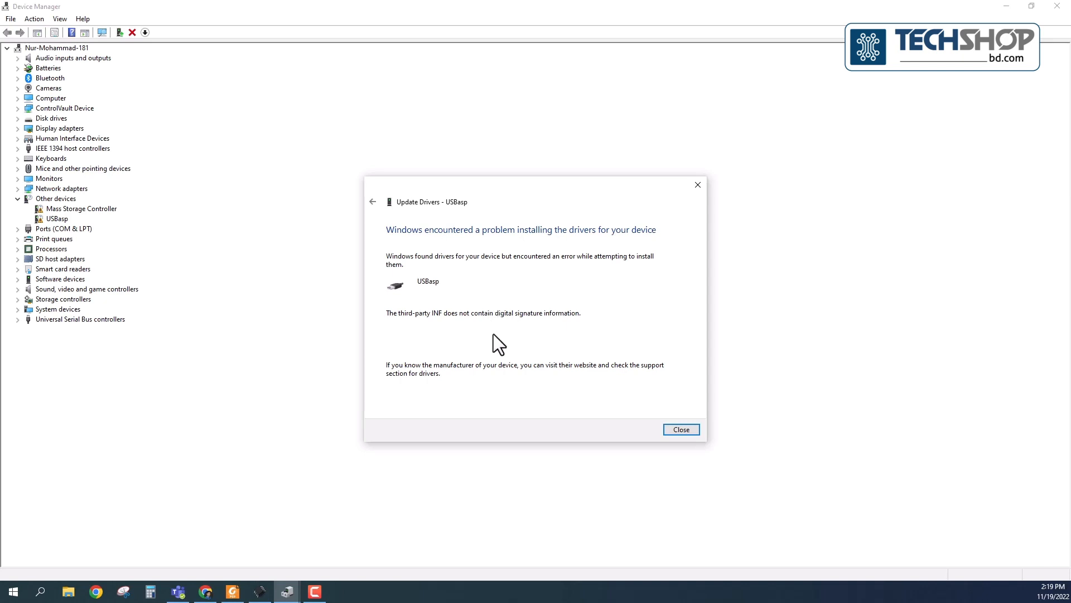
click(679, 430)
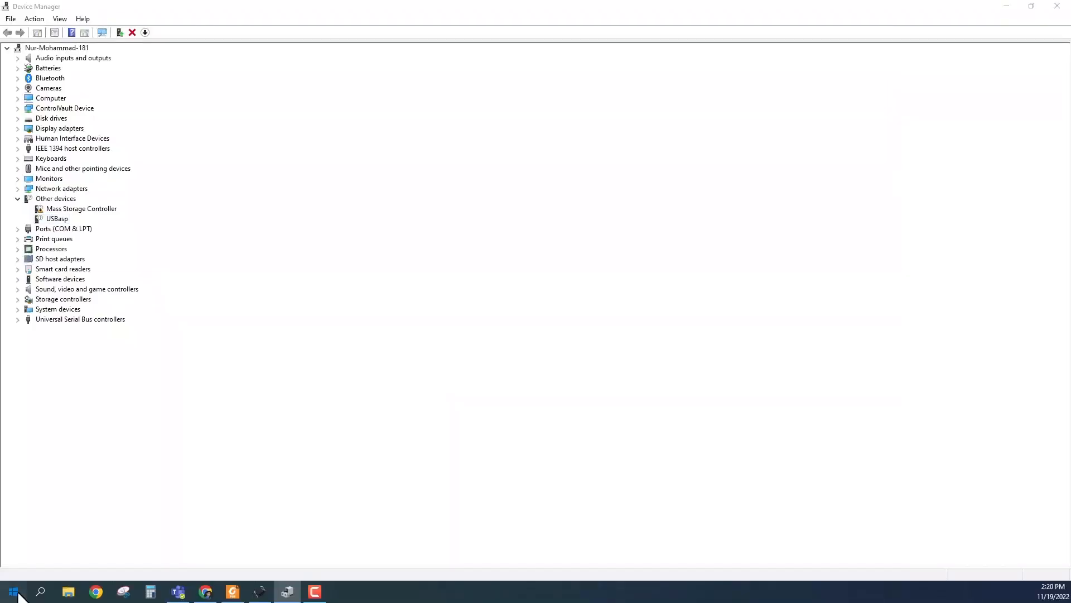
Step: Restart the PC into advanced startup from the Recovery page of the Windows Update & Security settings
click(13, 591)
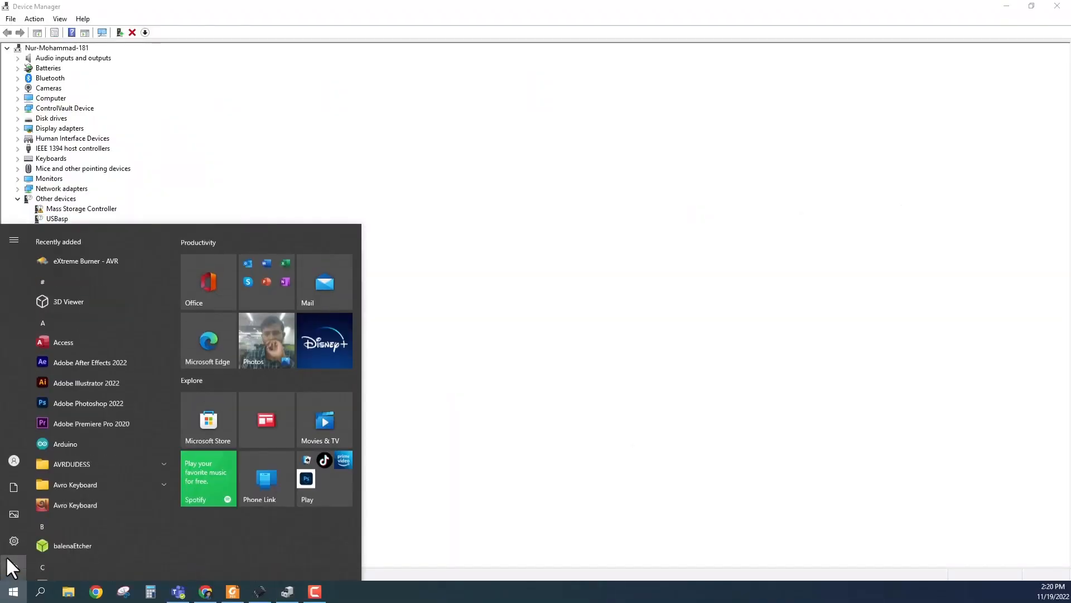
click(12, 540)
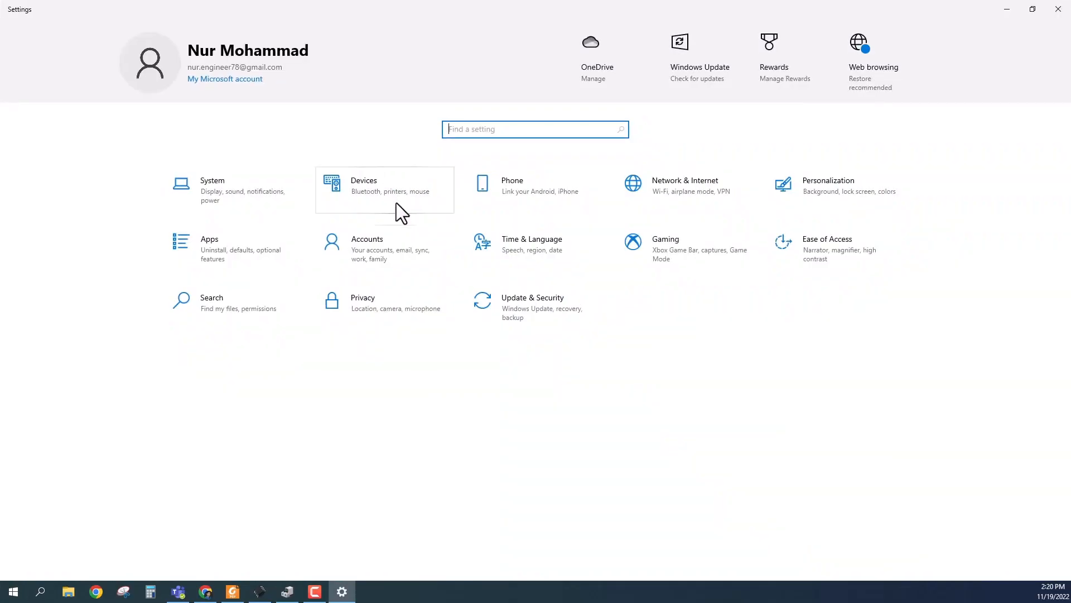
click(535, 303)
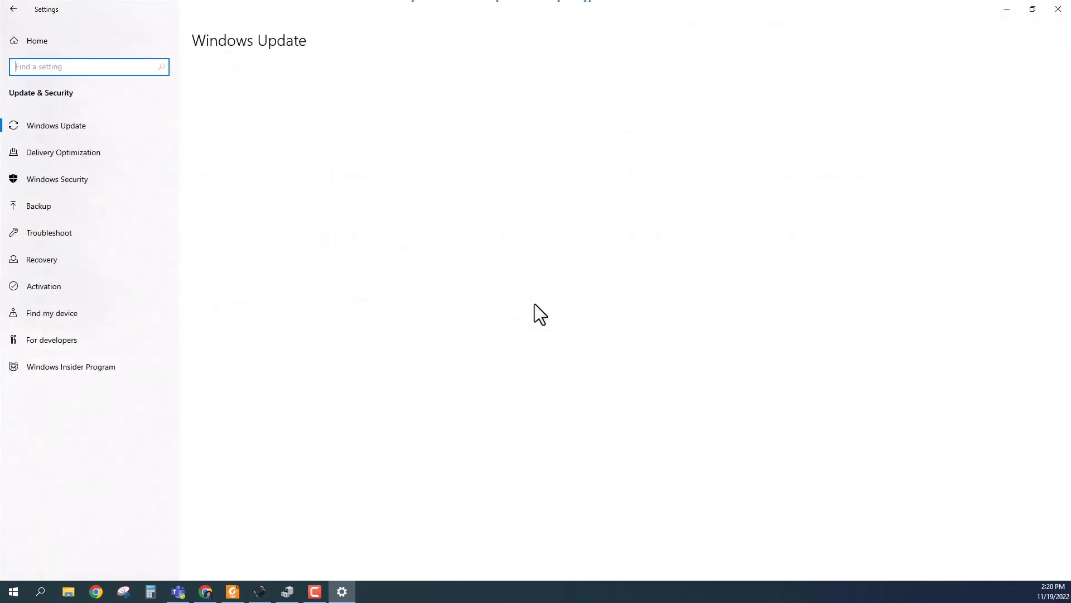
click(40, 259)
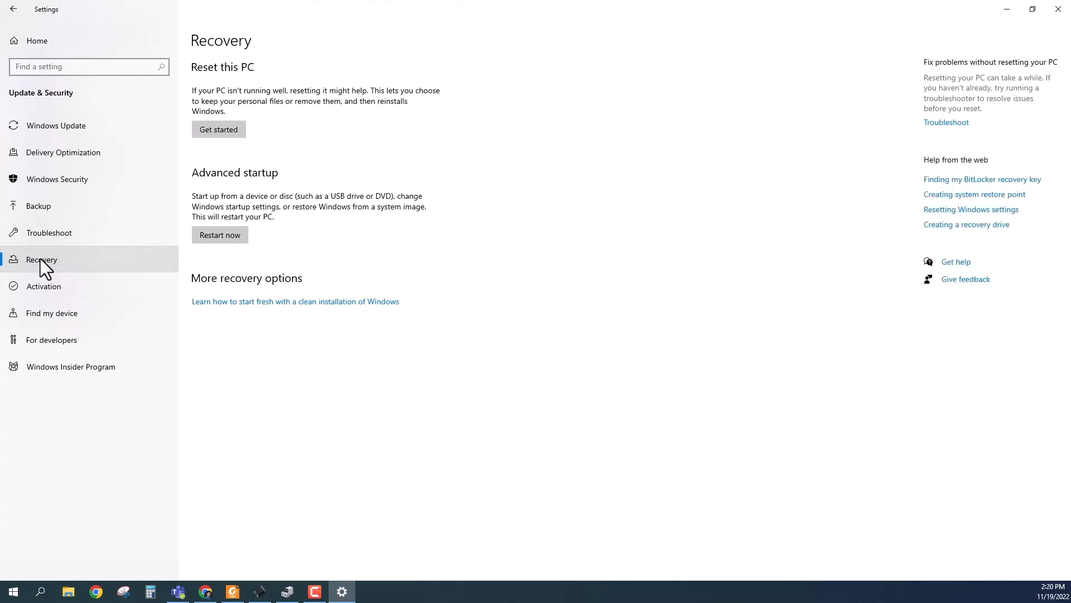
click(223, 235)
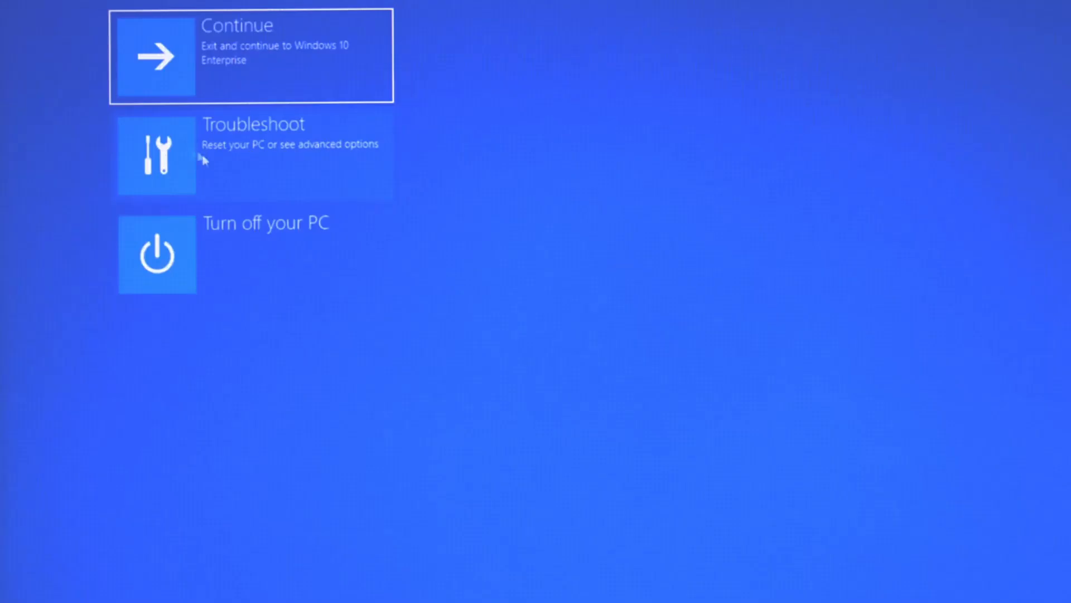
Step: Restart through the advanced troubleshooting Startup Settings and choose option 7, Disable driver signature enforcement
click(223, 167)
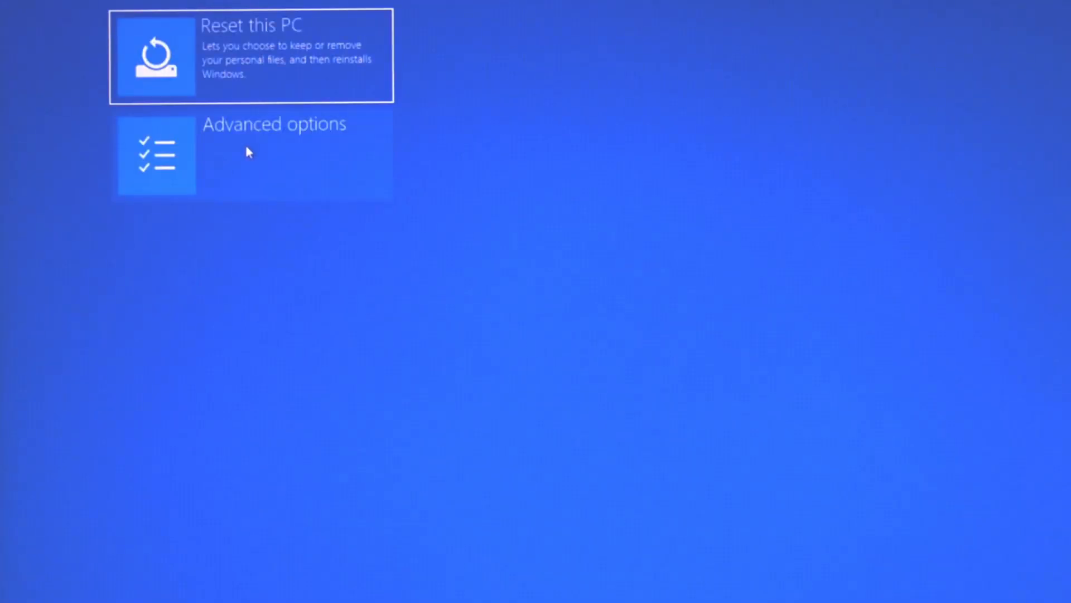
click(246, 147)
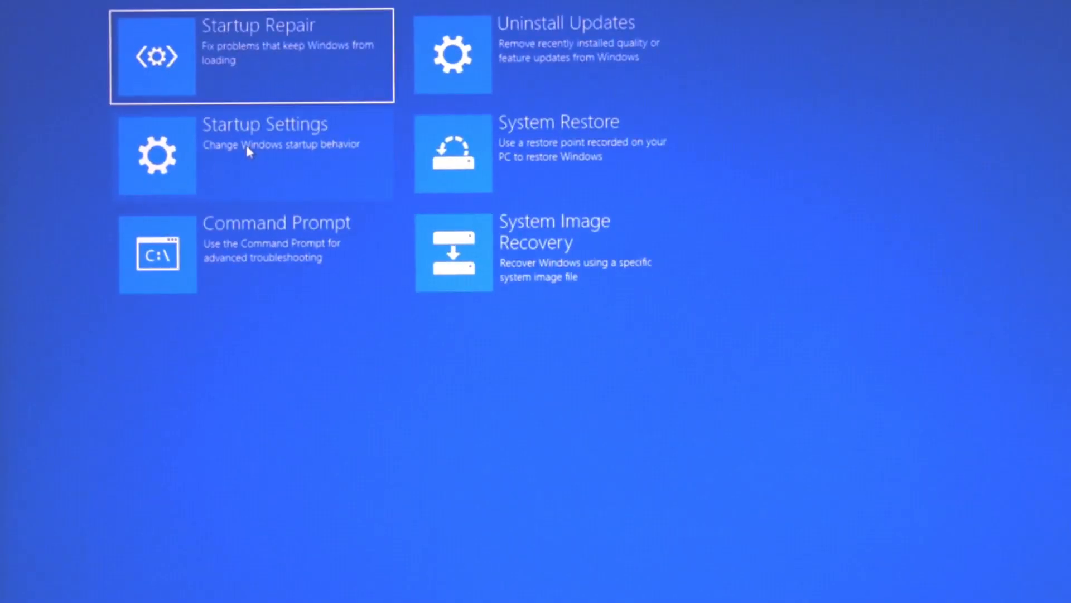
click(266, 142)
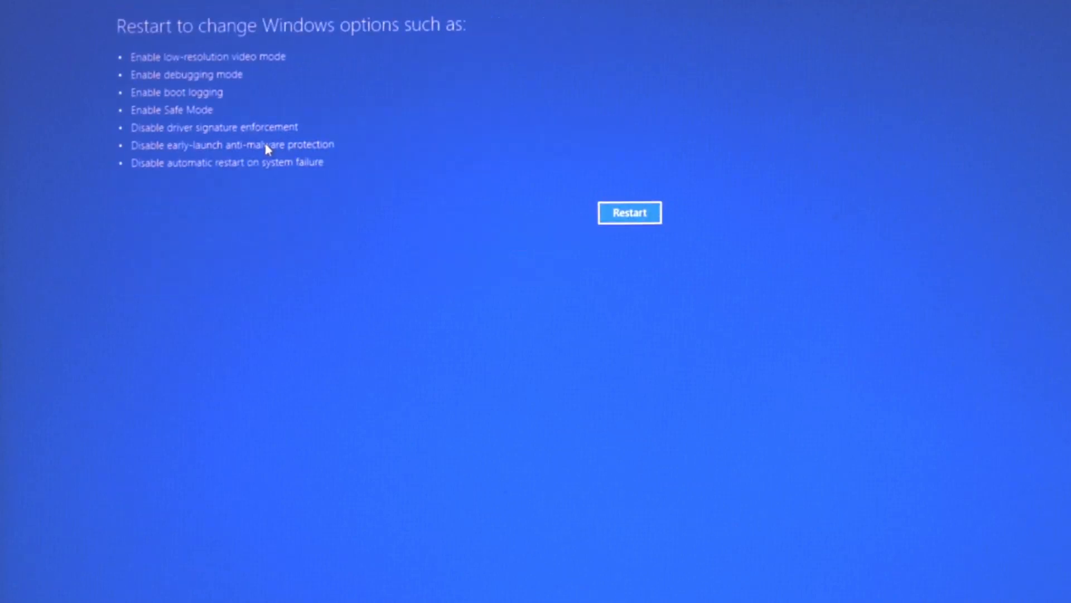
click(630, 213)
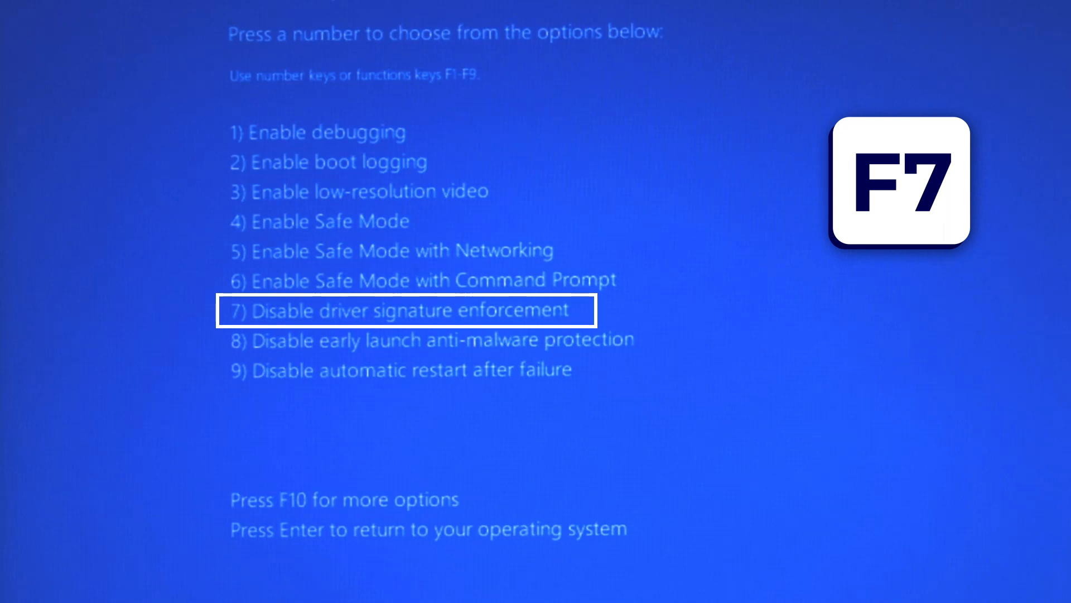
key(F7)
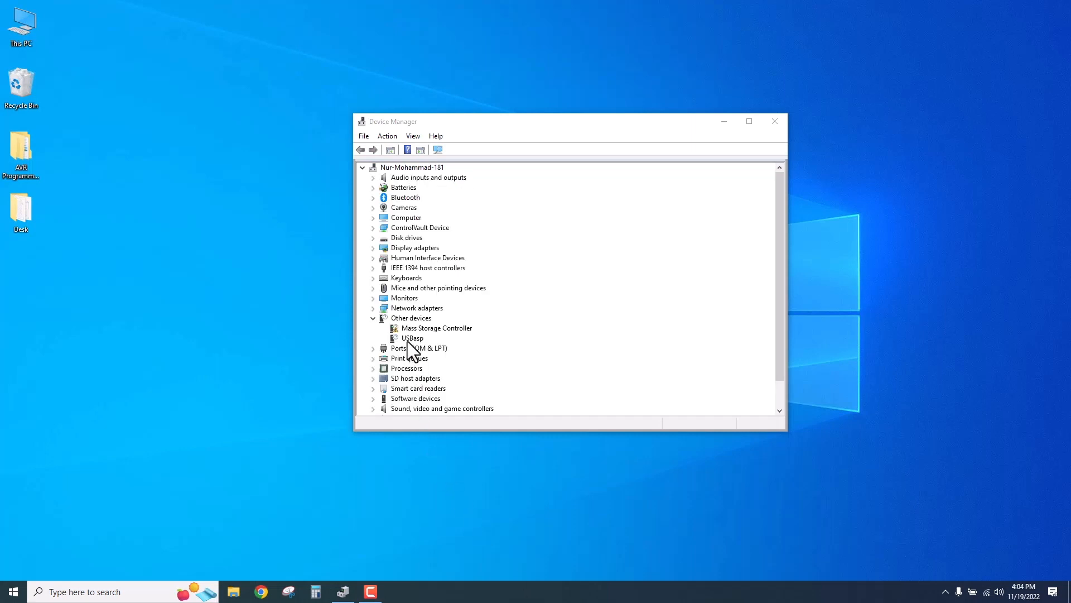
Step: Start a manual driver update for the USBasp device and choose the libusb_1.2.4.0 folder under usbasp-windriver.2011-05-28 as the driver location
click(406, 338)
right_click(408, 336)
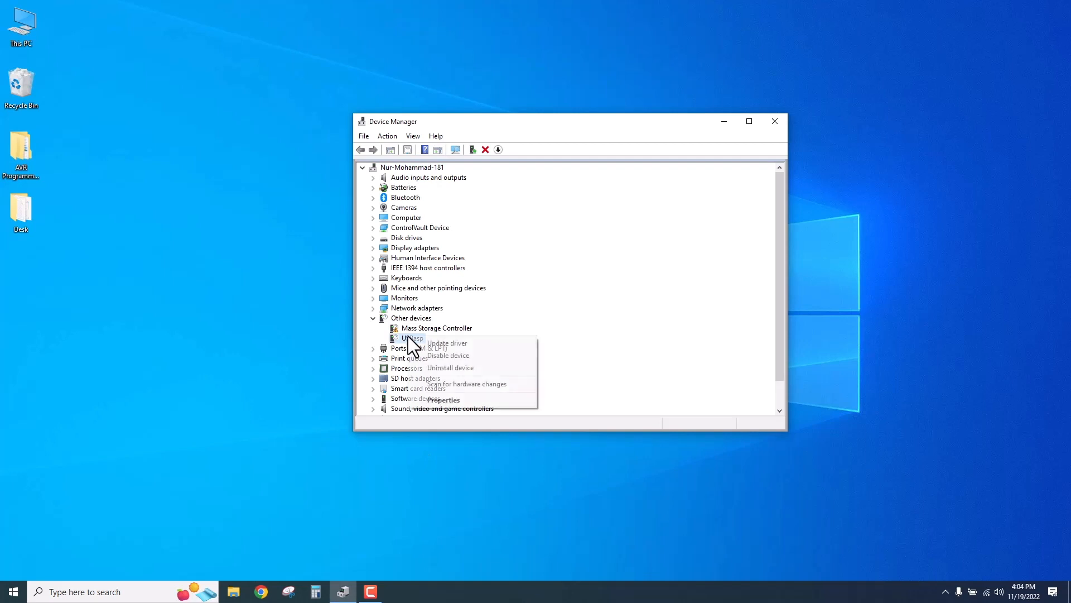
click(440, 340)
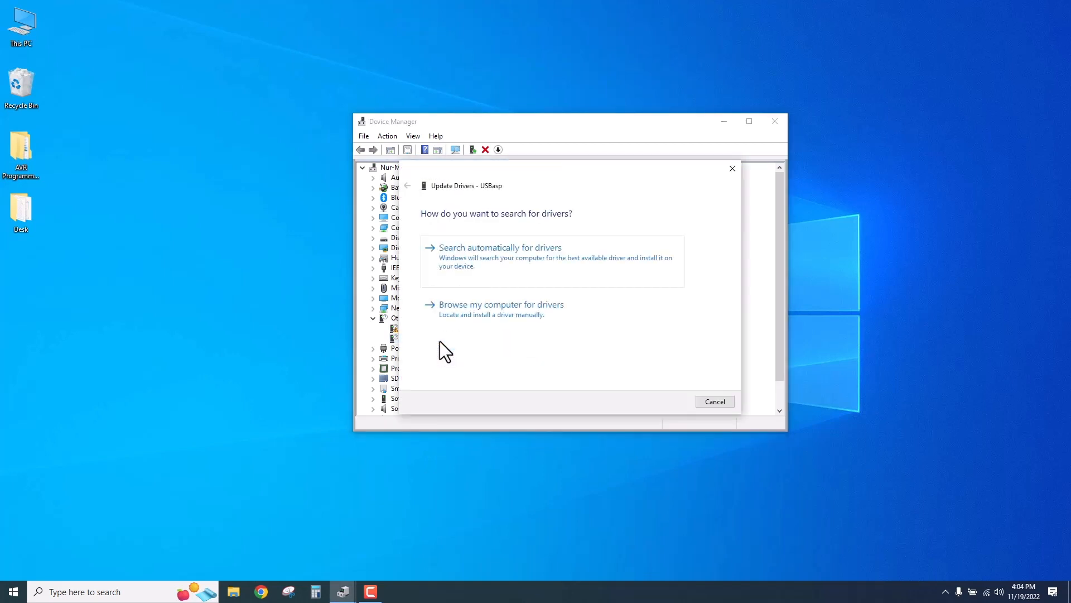
click(480, 308)
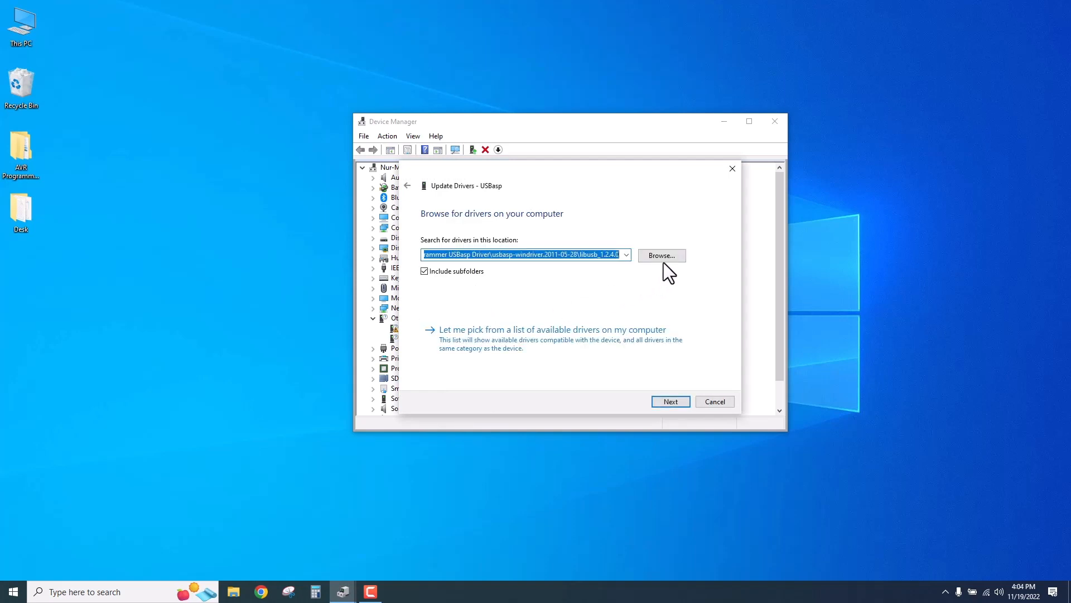
click(663, 257)
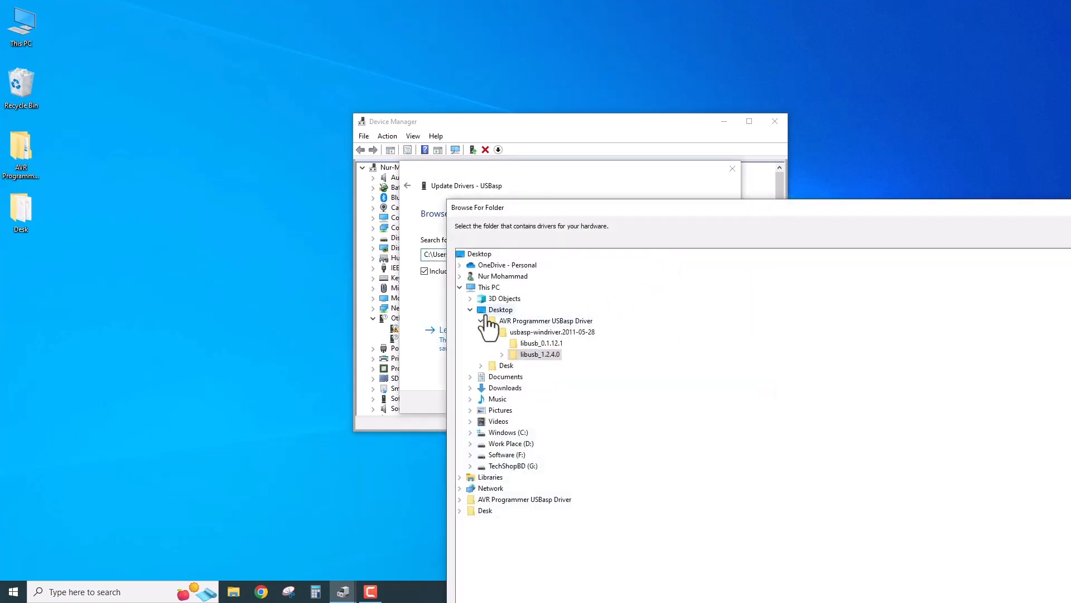
click(494, 311)
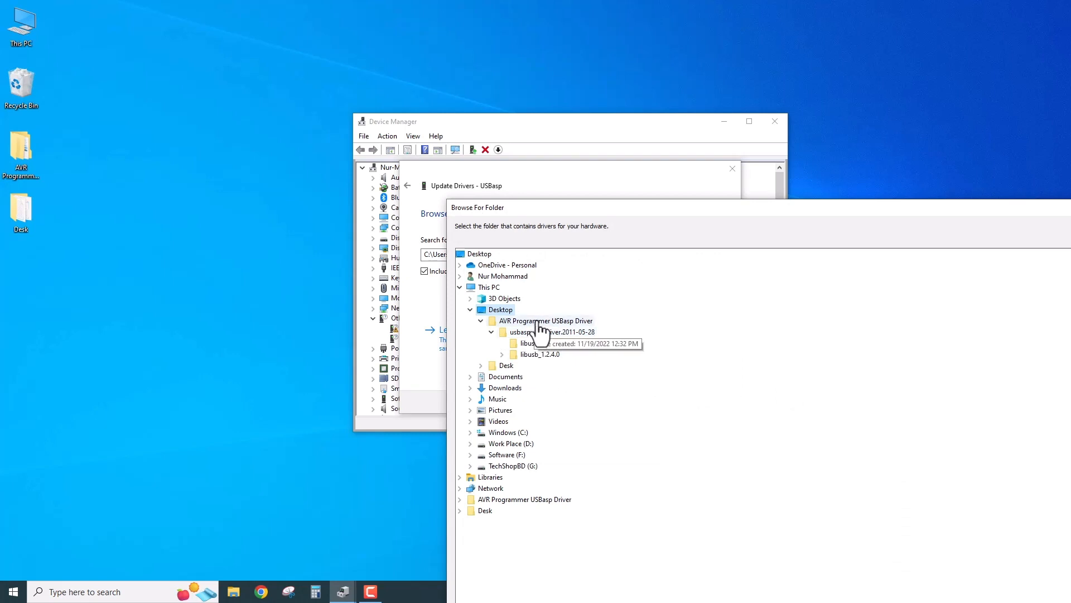
double_click(540, 354)
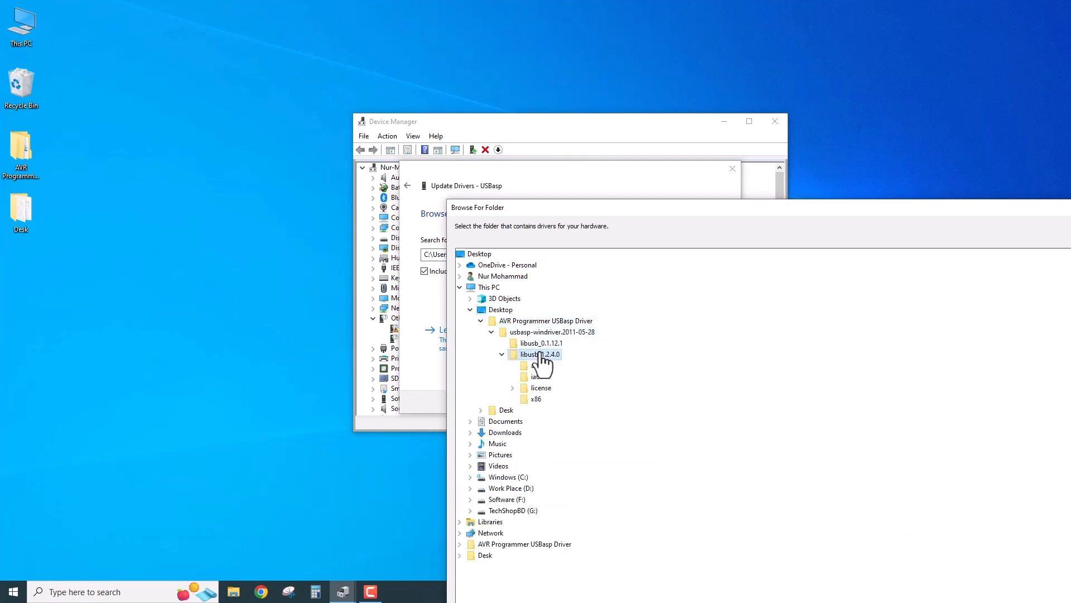
drag(625, 213, 423, 58)
click(845, 525)
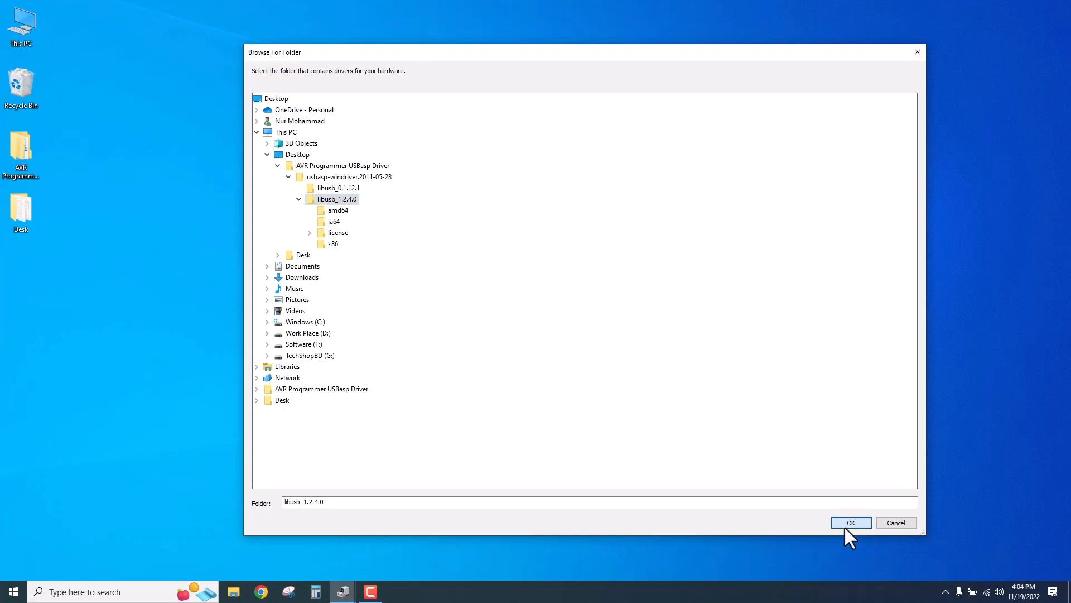
Step: Install the unsigned USBasp driver software despite the unverified publisher and close the wizard
click(676, 404)
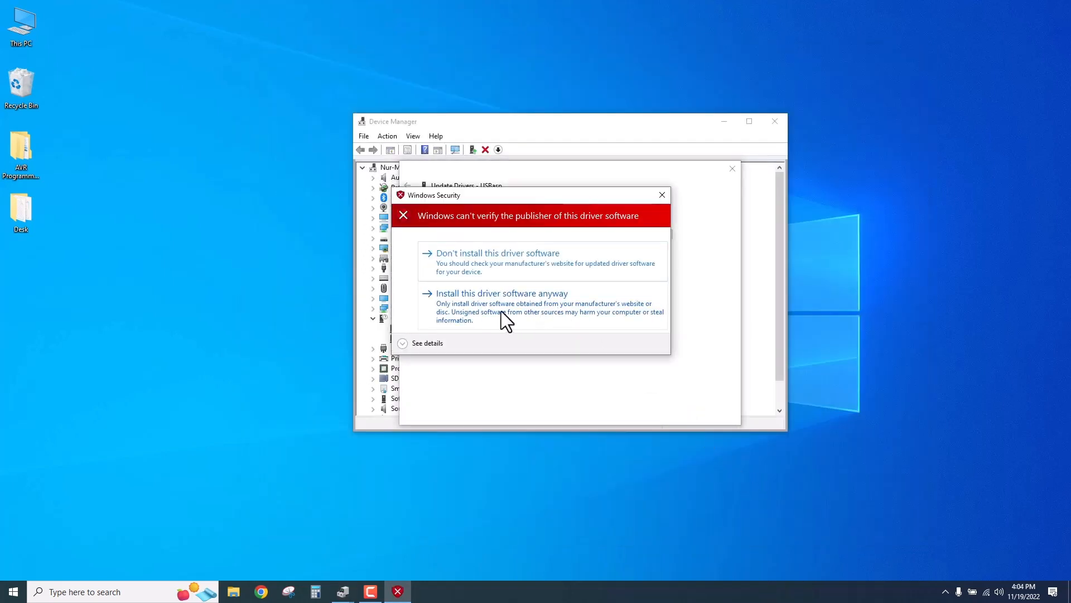
click(510, 304)
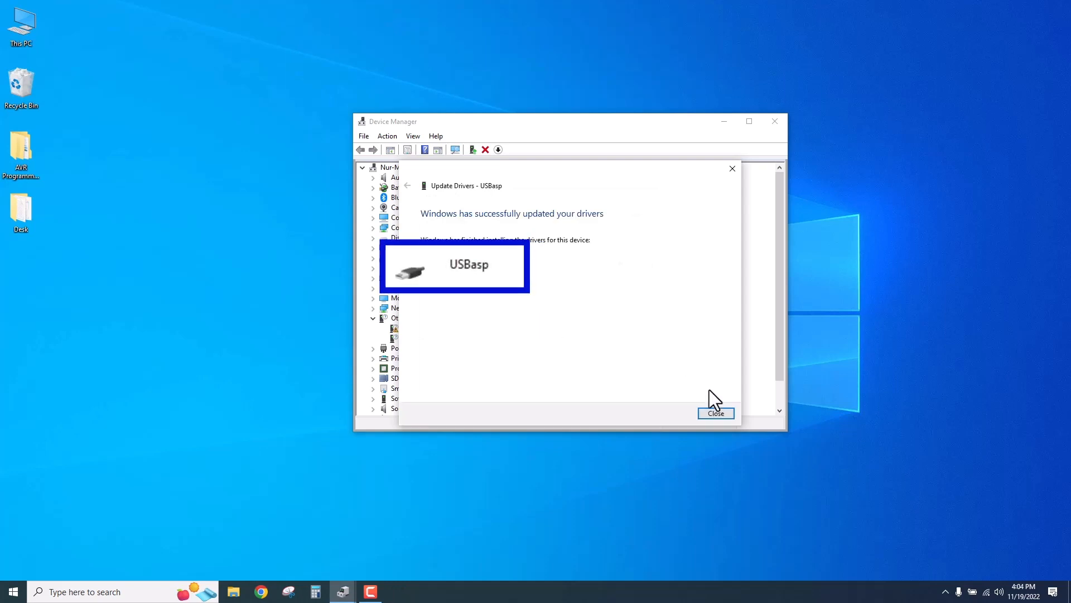
click(712, 415)
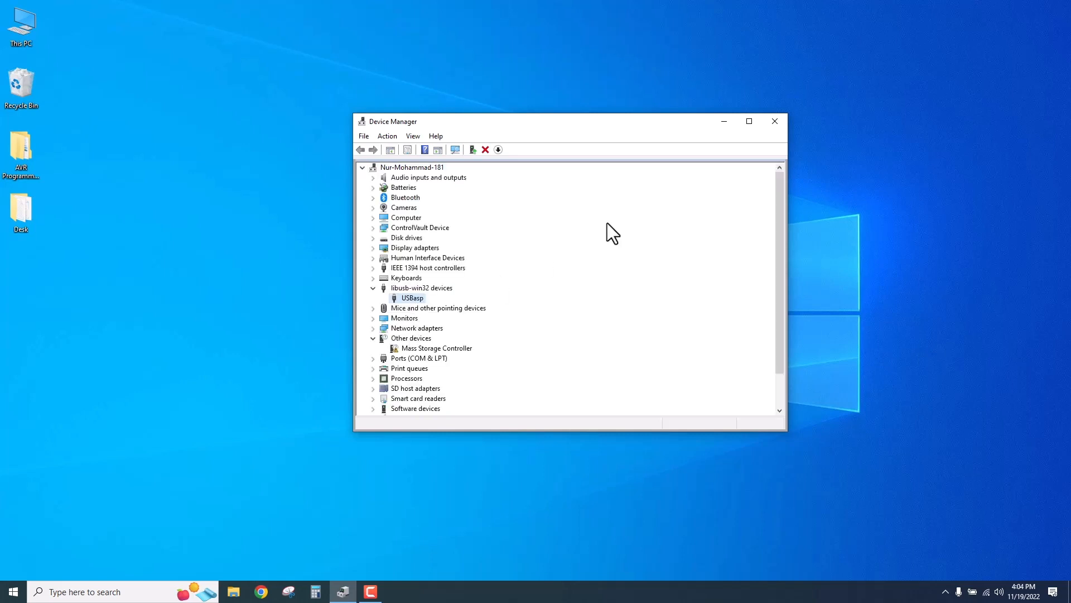
click(724, 121)
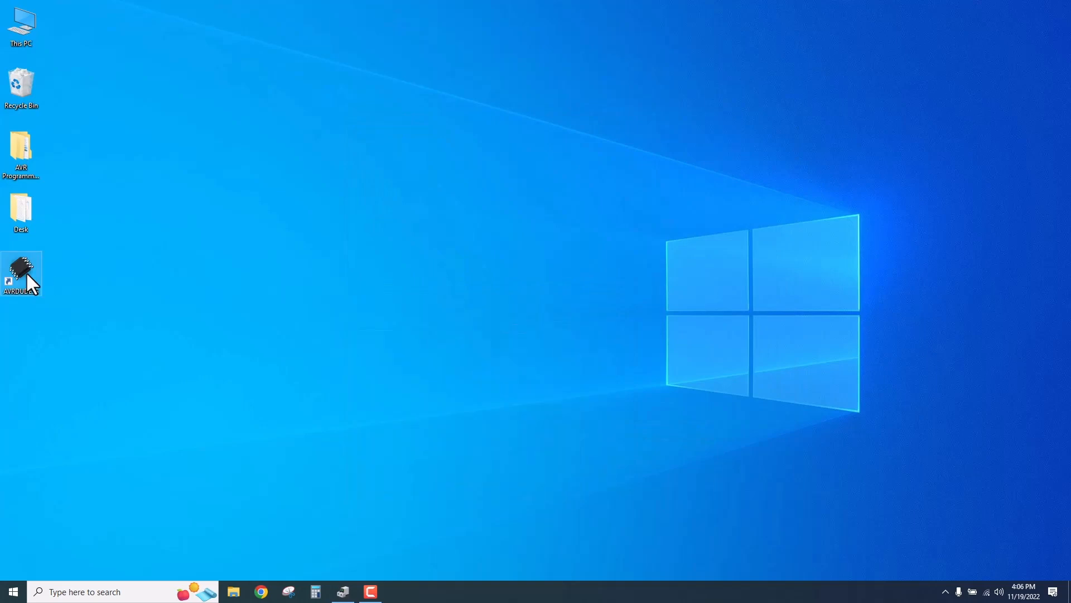
click(458, 340)
drag(287, 39, 601, 97)
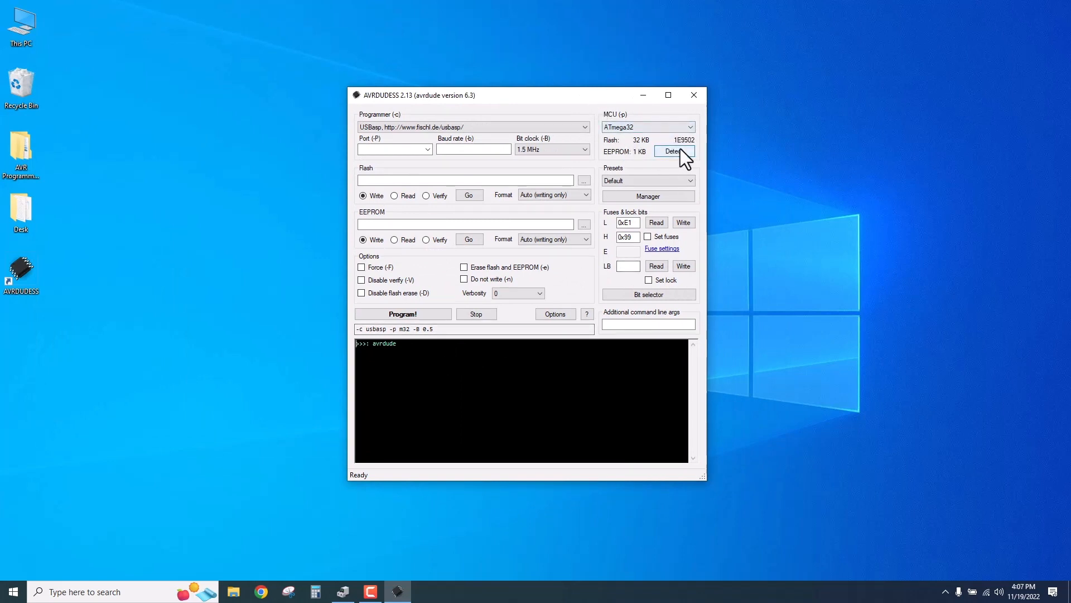
click(497, 128)
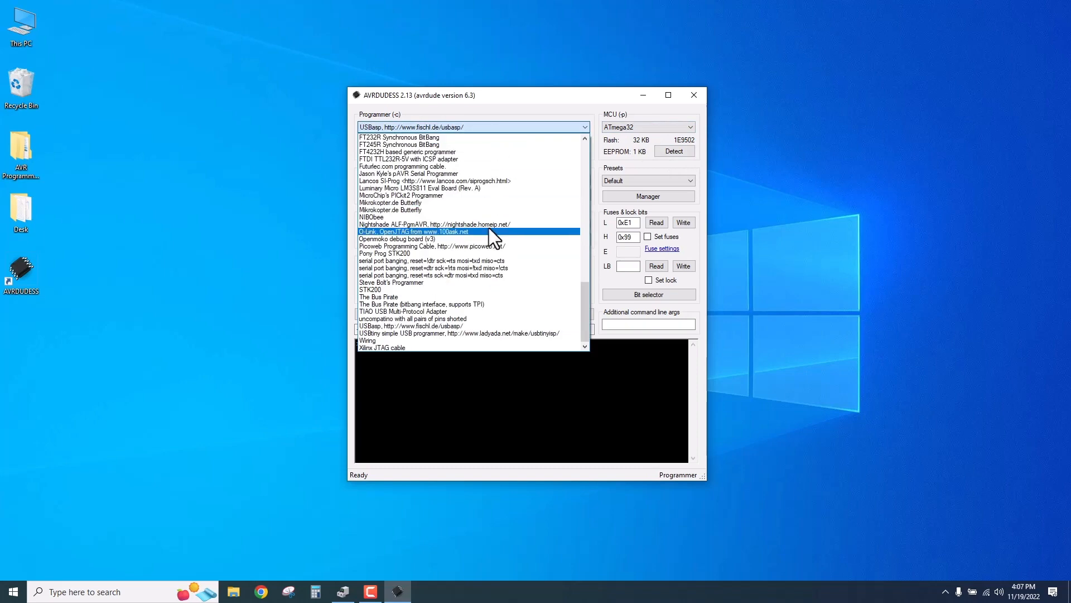
click(453, 326)
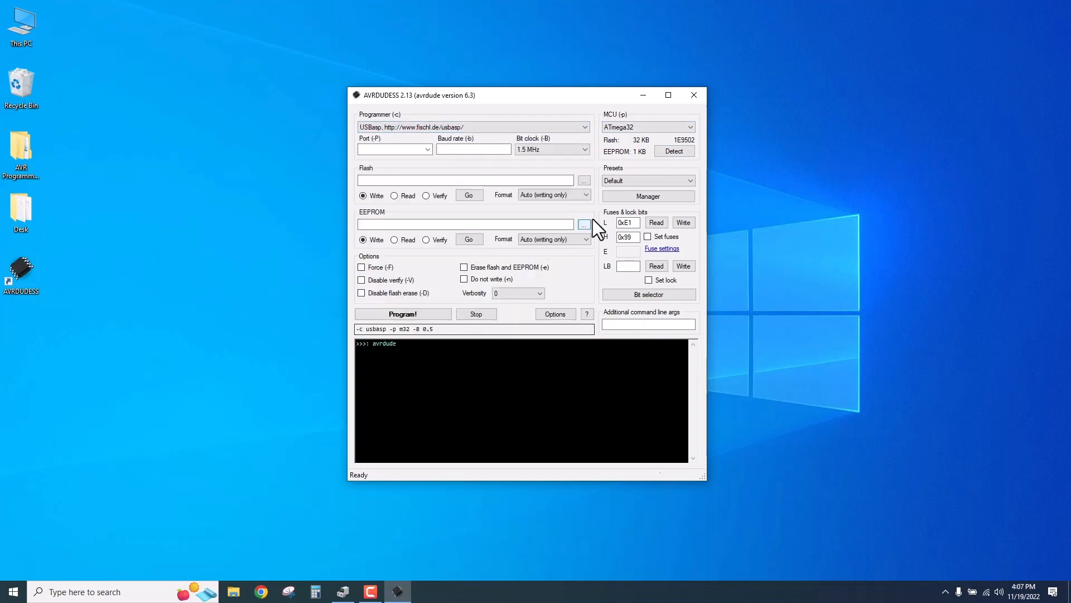
Step: Try to detect the connected MCU at the 1.5 MHz bit clock and examine the console output
click(665, 151)
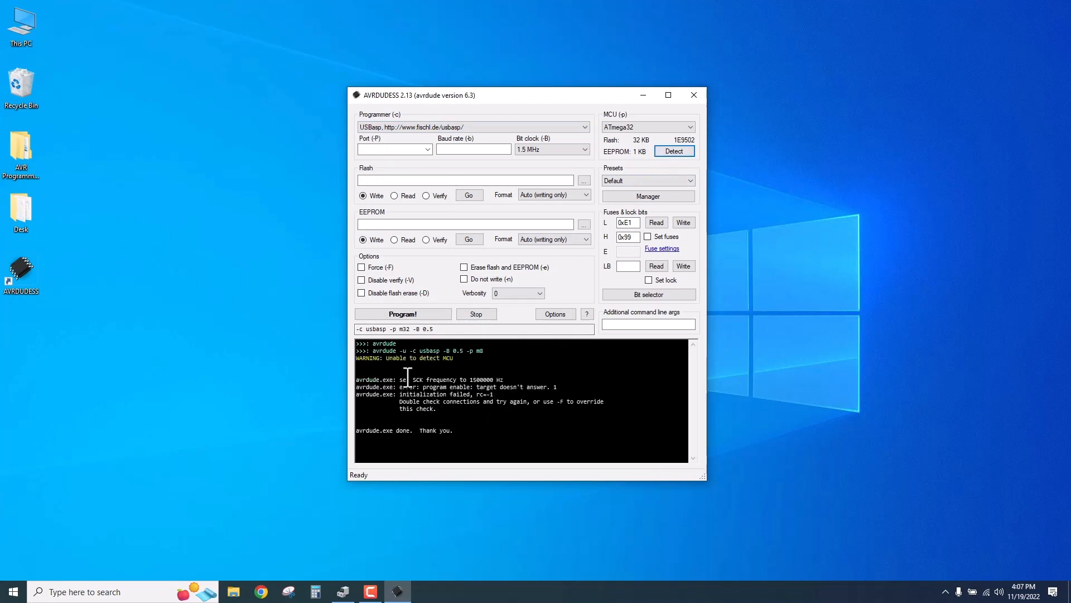
triple_click(361, 359)
click(472, 361)
Step: Set the bit clock to 375 KHz and try to detect the MCU again
click(548, 150)
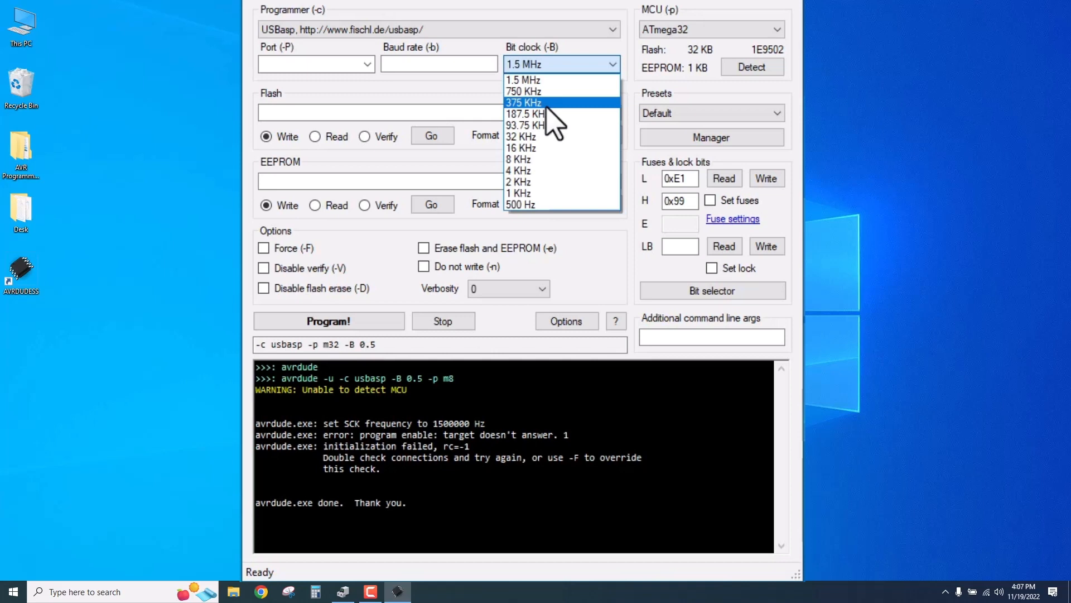
click(547, 105)
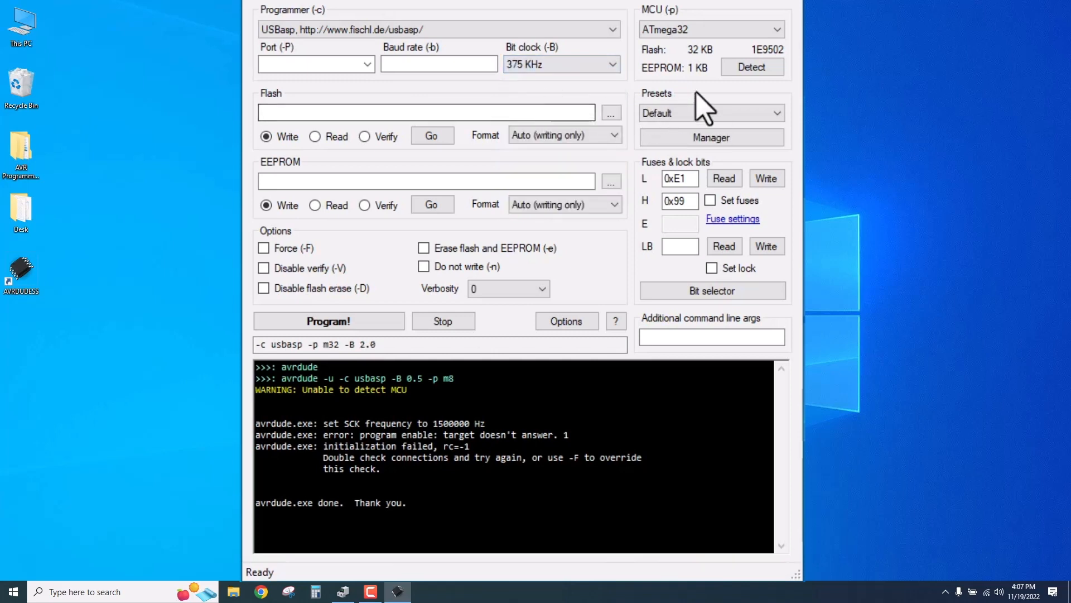
click(751, 68)
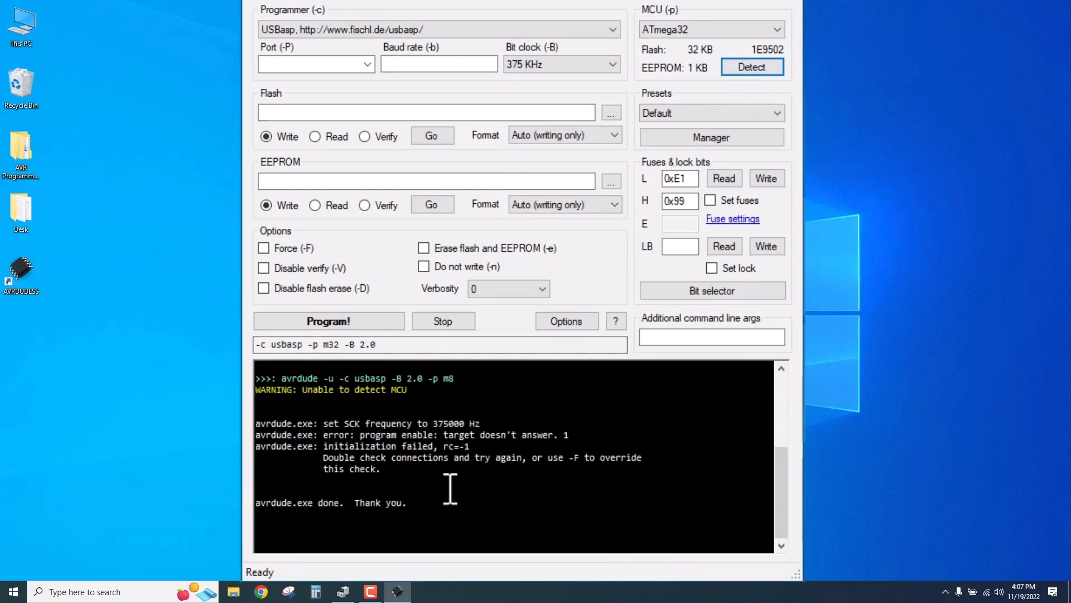
click(752, 68)
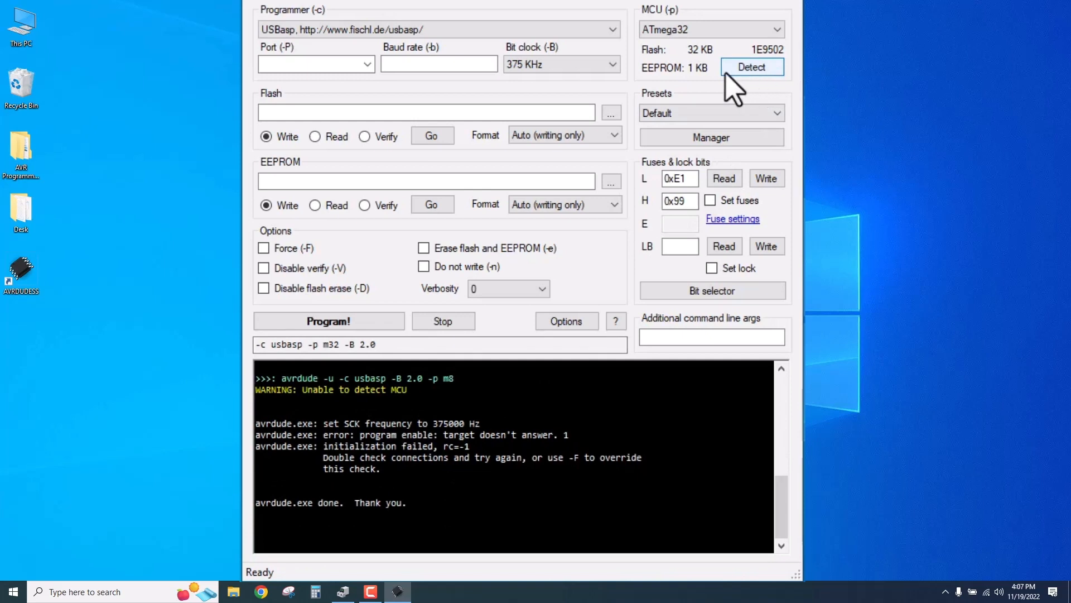
Step: Set the bit clock to 187.5 KHz and detect the connected MCU
click(581, 64)
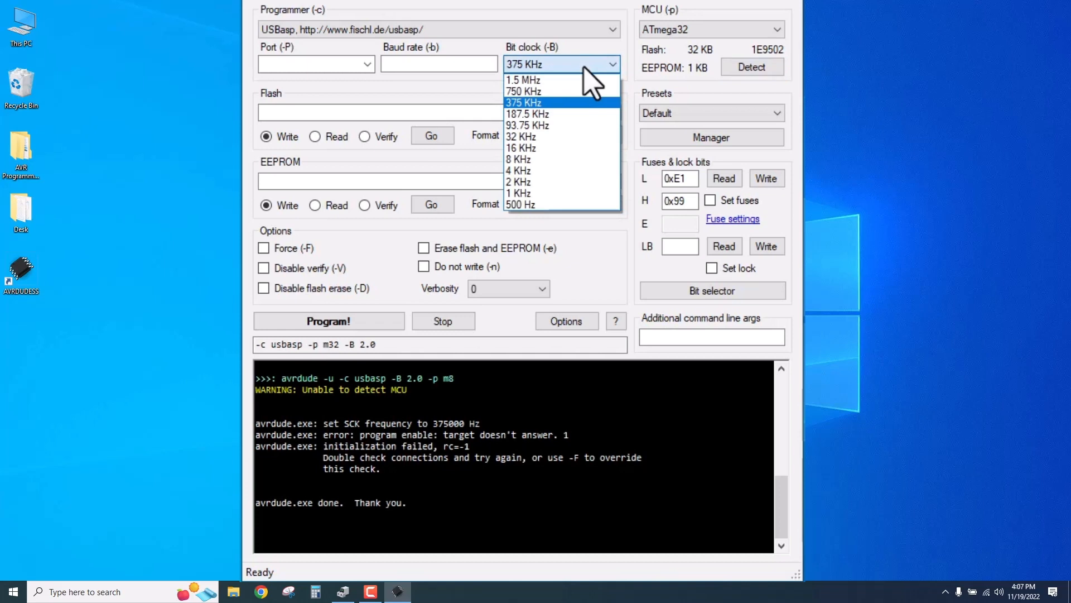
click(547, 115)
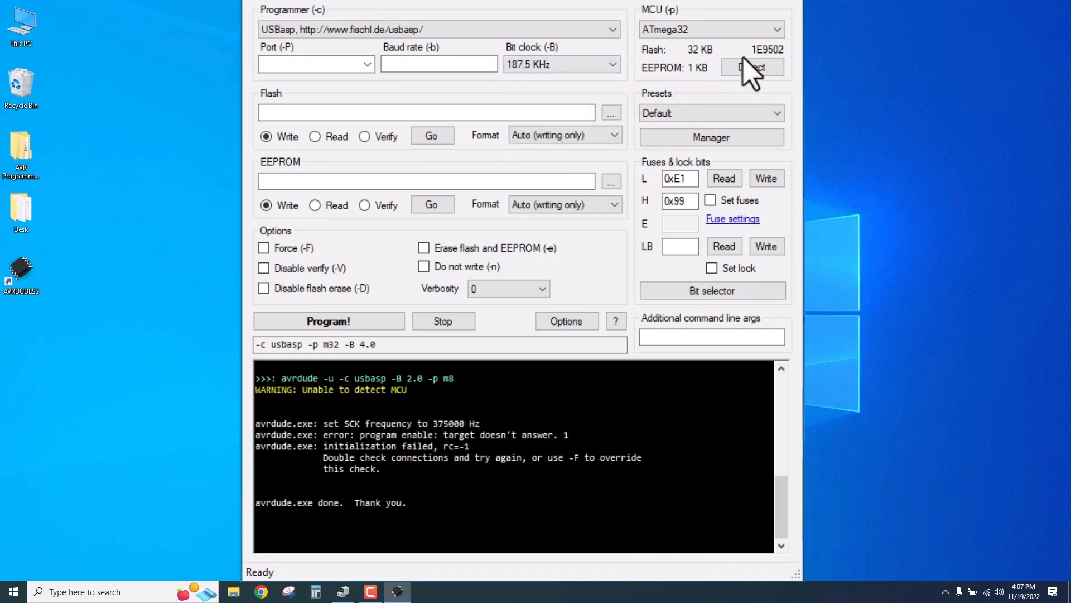
click(756, 72)
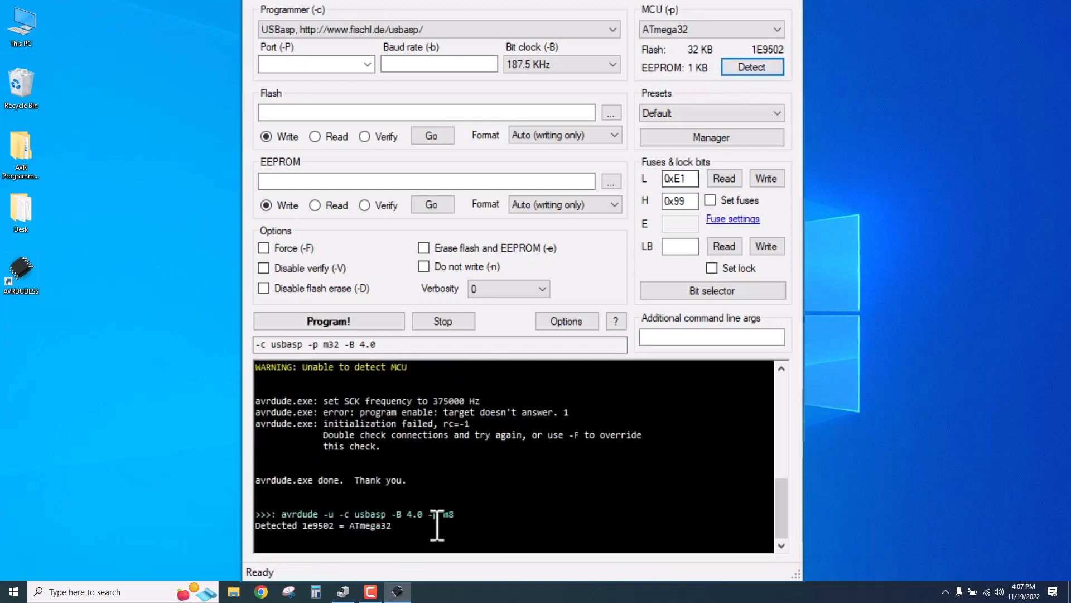
Step: Detect the connected MCU again at the same bit clock and examine the detected device name in the console output
drag(396, 527, 374, 527)
click(373, 527)
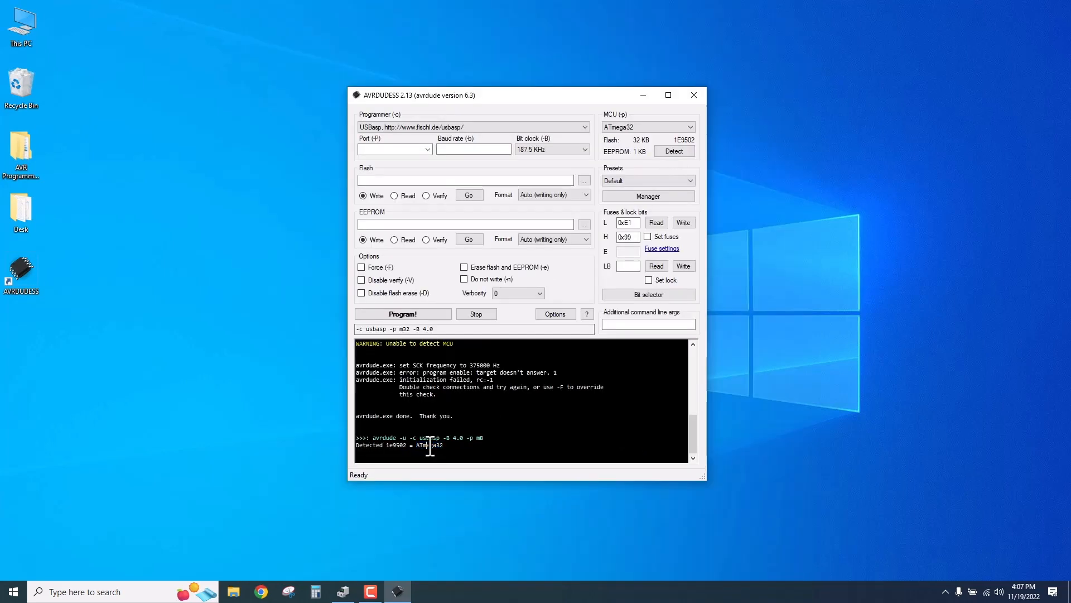
drag(417, 445, 446, 445)
click(678, 153)
drag(449, 445, 424, 446)
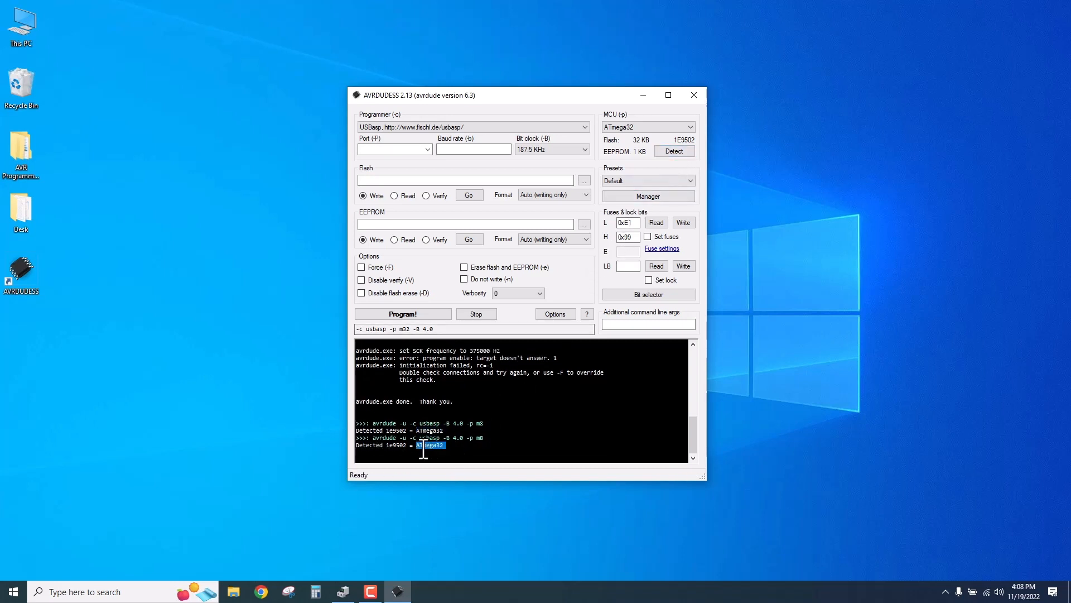
Step: Set the bit clock to 1.5 MHz, try to detect the MCU and examine the resulting console message
click(532, 153)
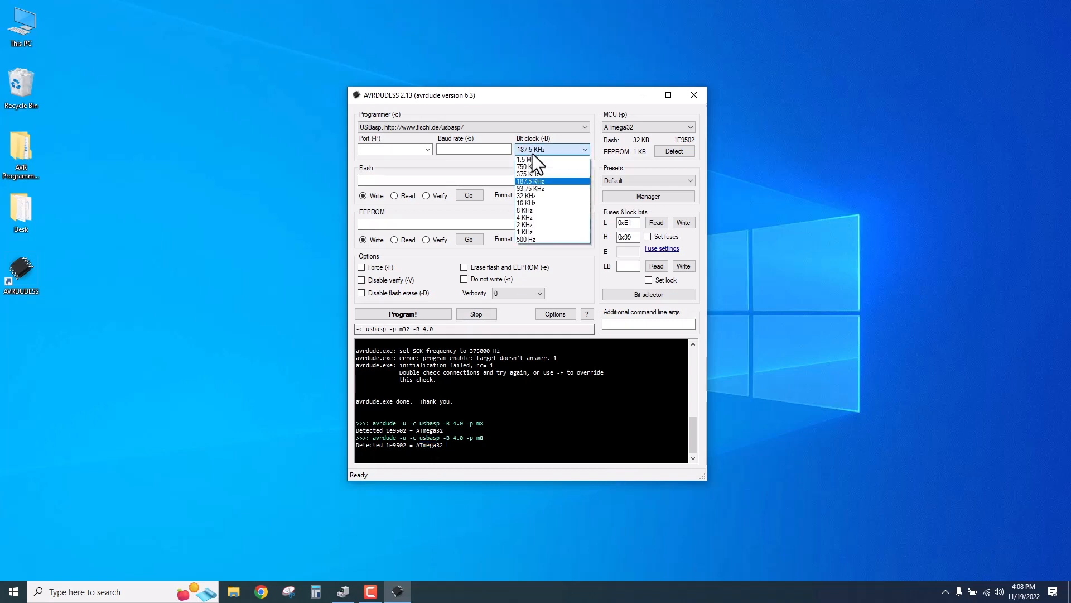
click(533, 159)
click(672, 151)
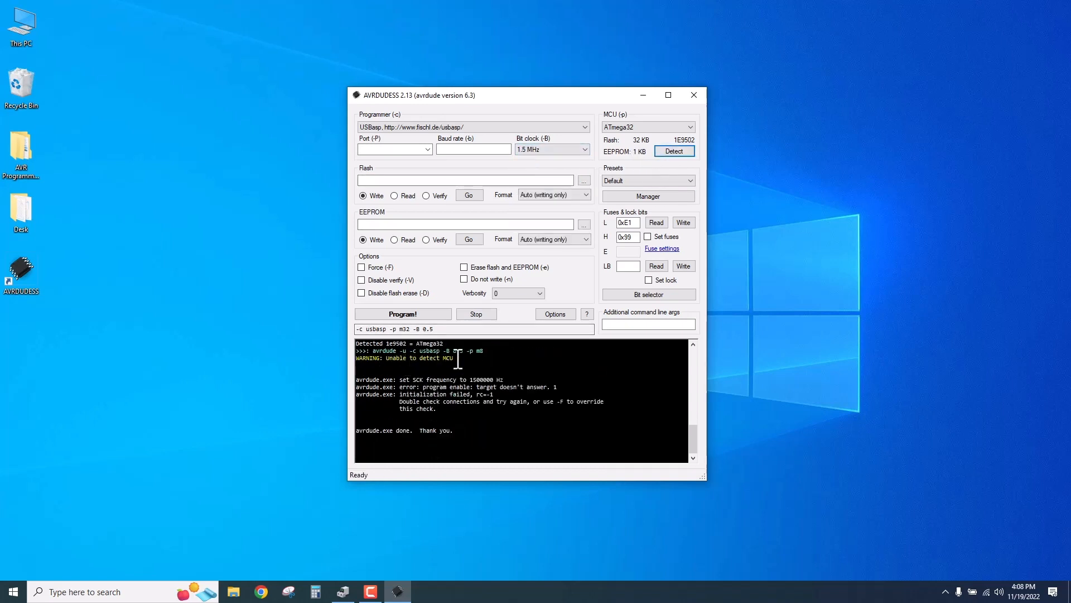
drag(454, 358, 346, 360)
Step: Set the bit clock back to 187.5 KHz and detect the connected MCU
click(546, 152)
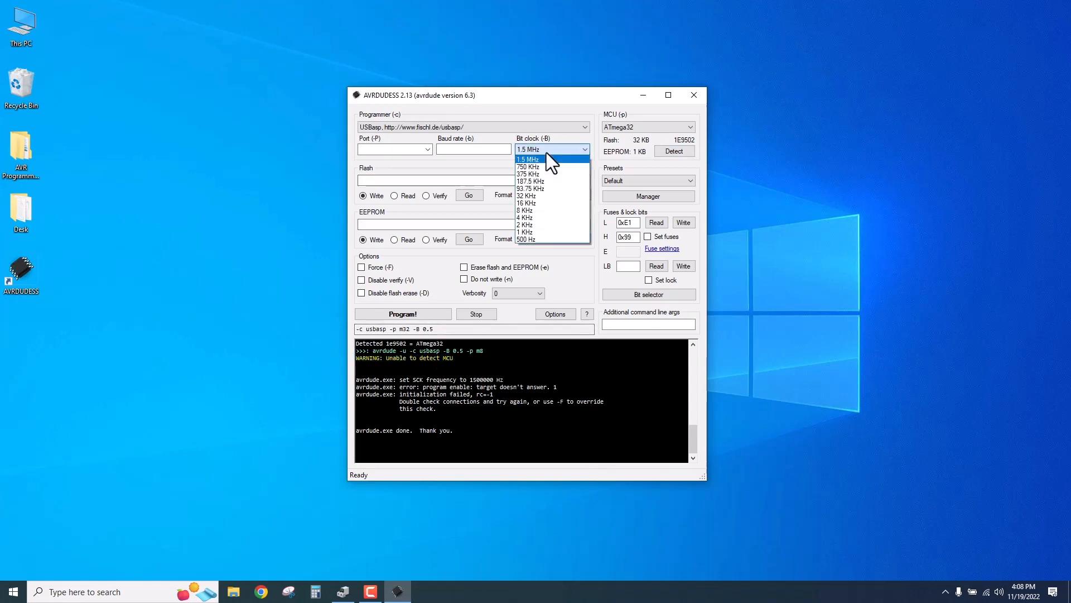
click(547, 181)
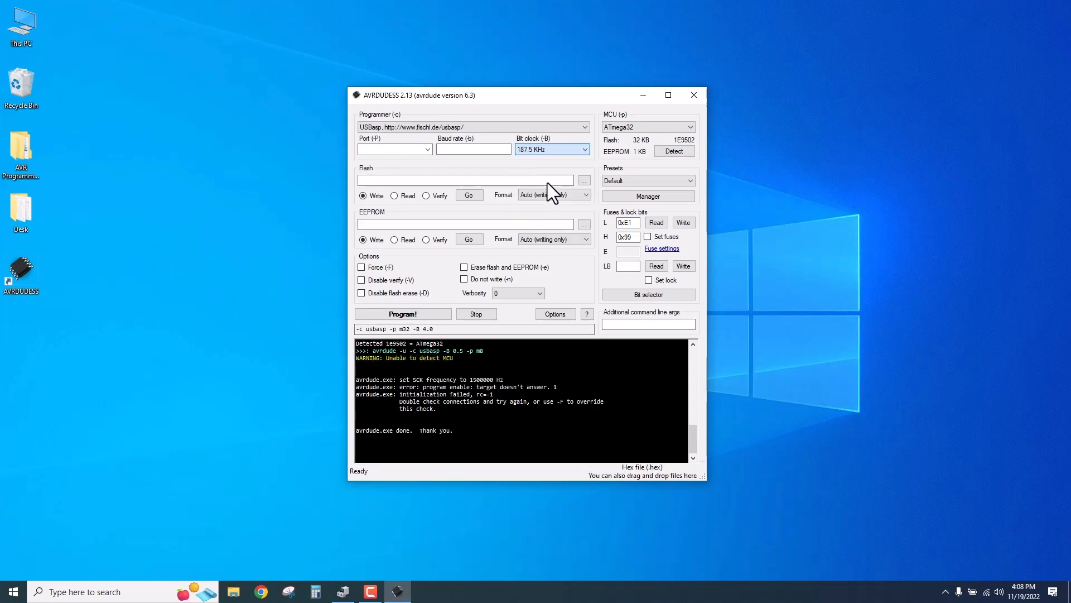
click(670, 152)
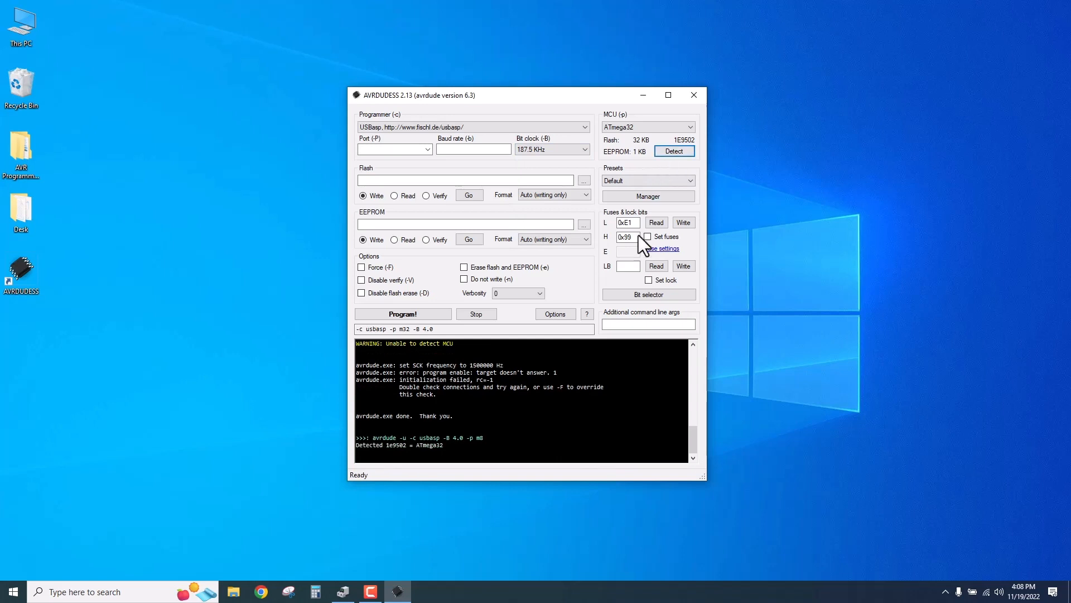
Step: Read the fuses from the connected MCU and examine the low and high fuse values
click(657, 222)
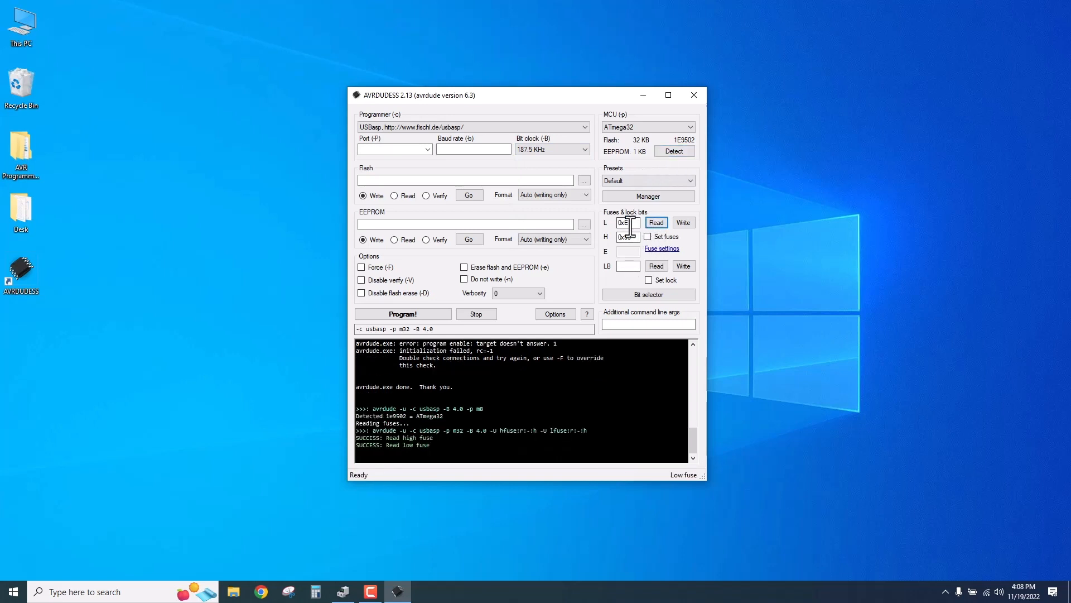
drag(636, 223, 617, 237)
click(632, 239)
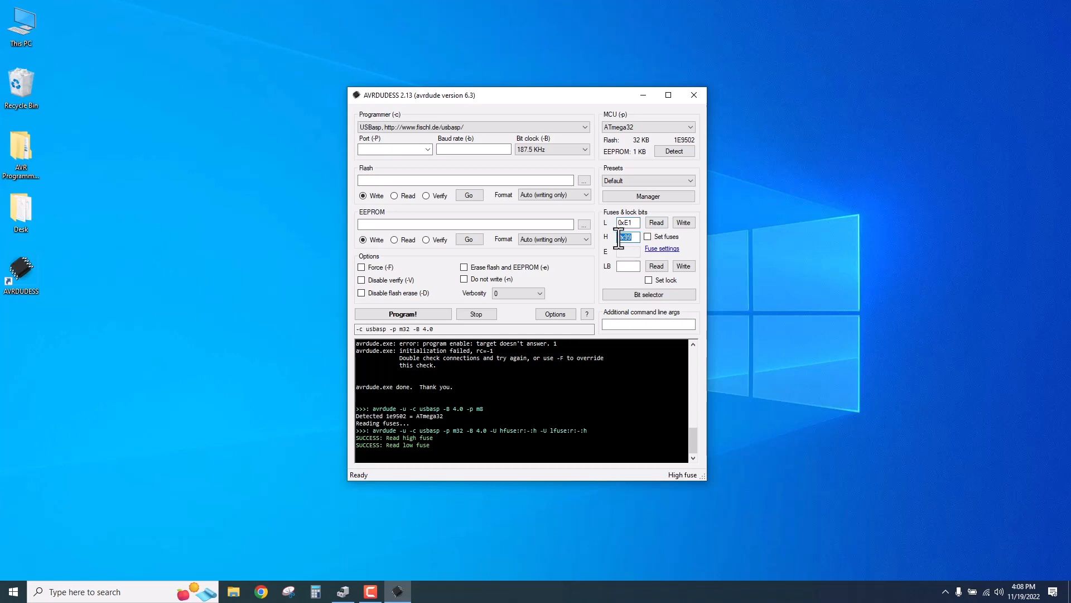